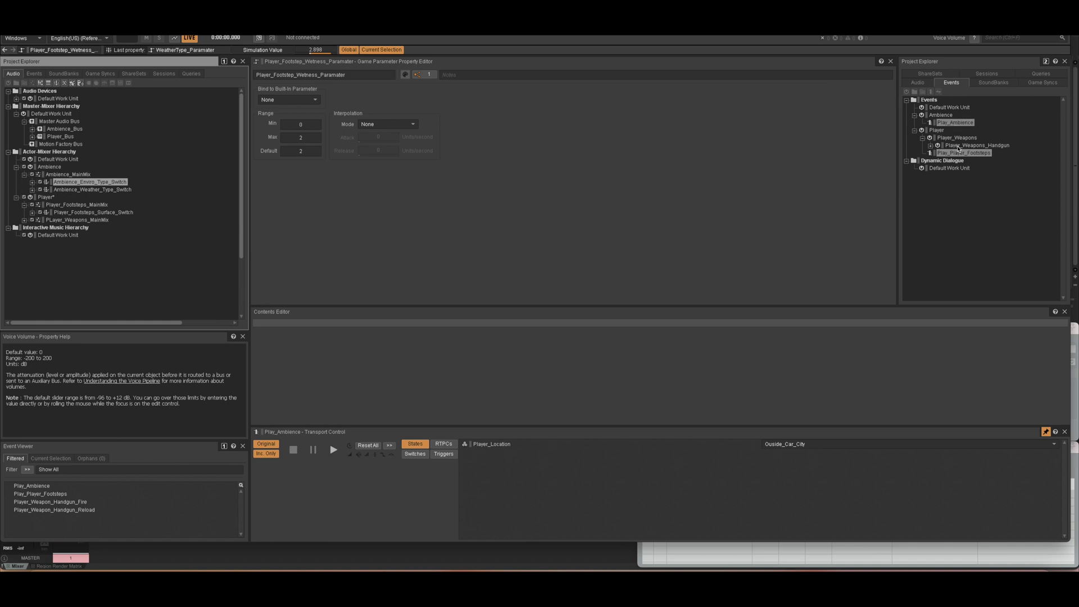
- Examine Ambience_Enviro_Type_Switch and its Jungle and City time-of-day switch containers with their assigned objects
click(956, 123)
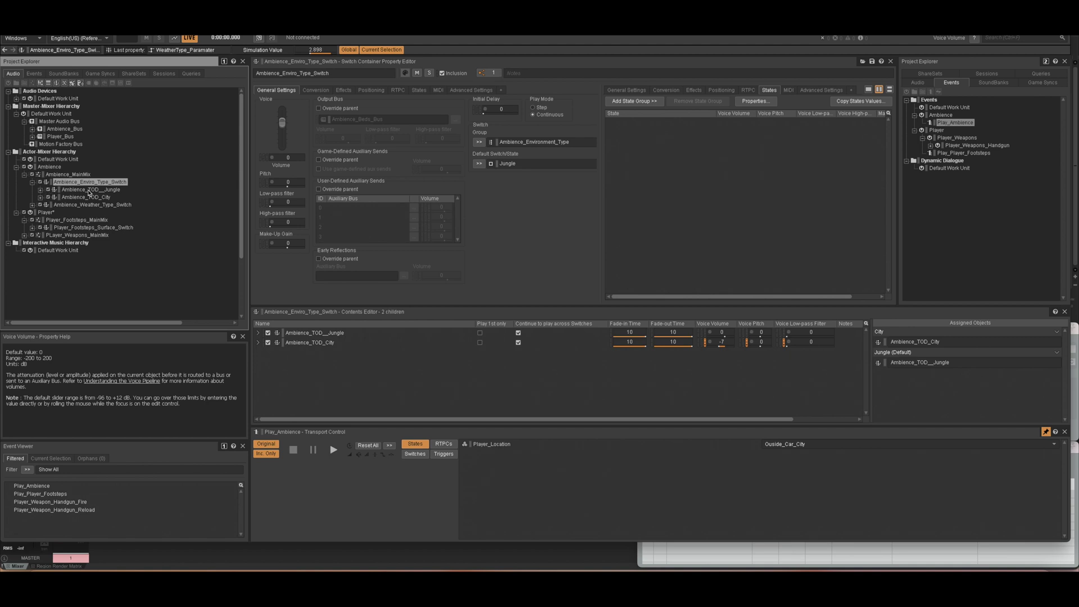
click(40, 190)
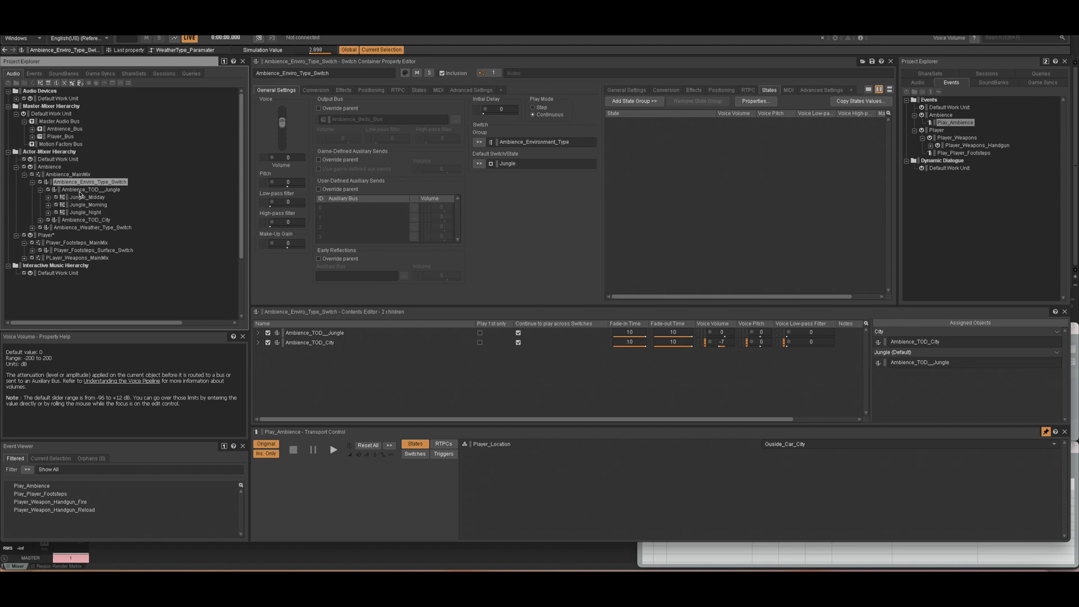
click(40, 220)
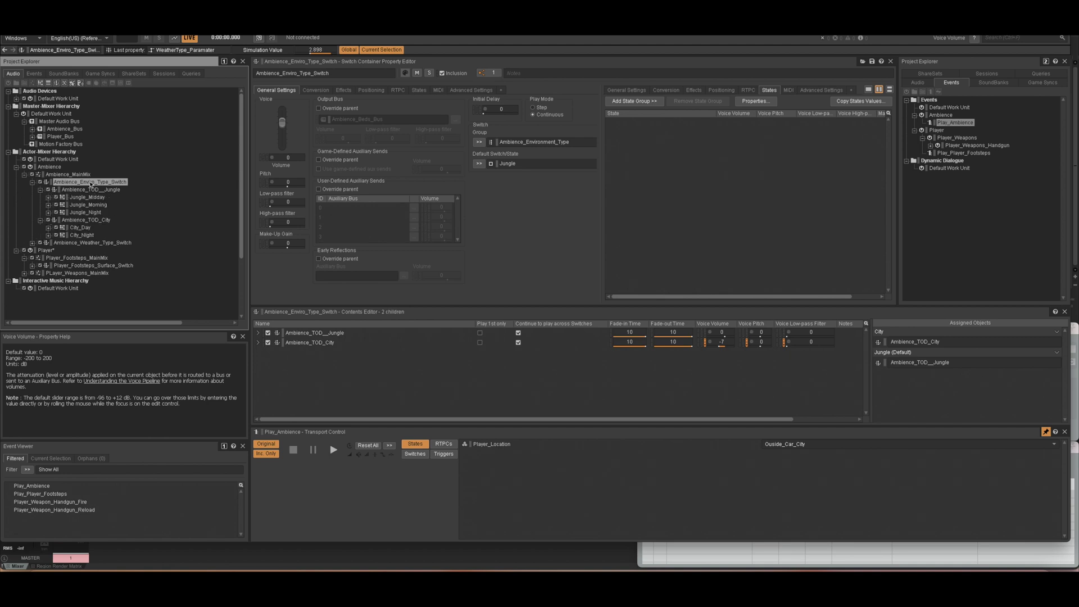
click(83, 191)
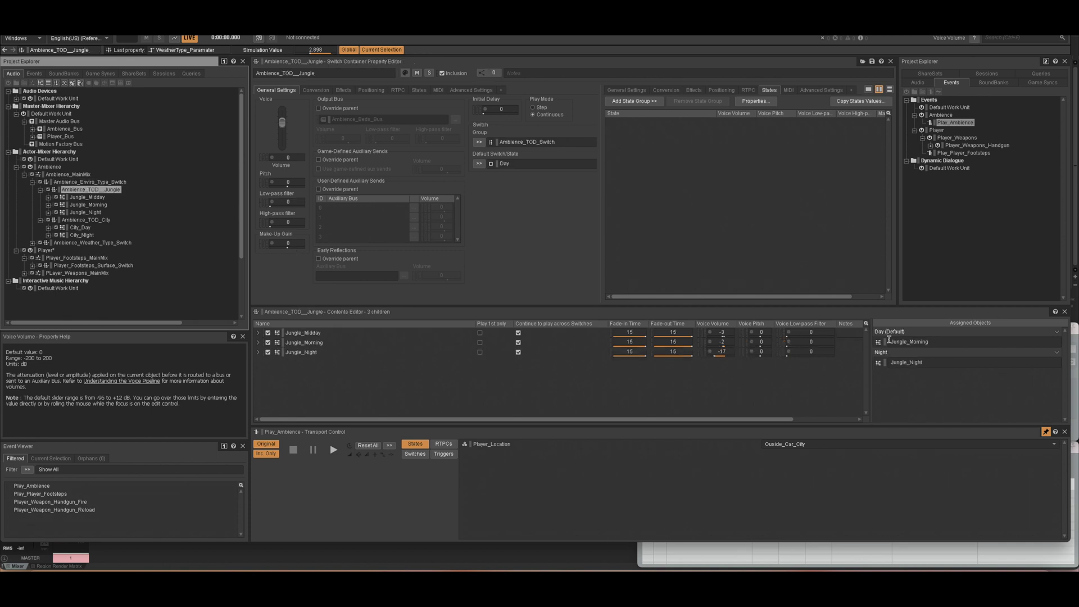
click(86, 220)
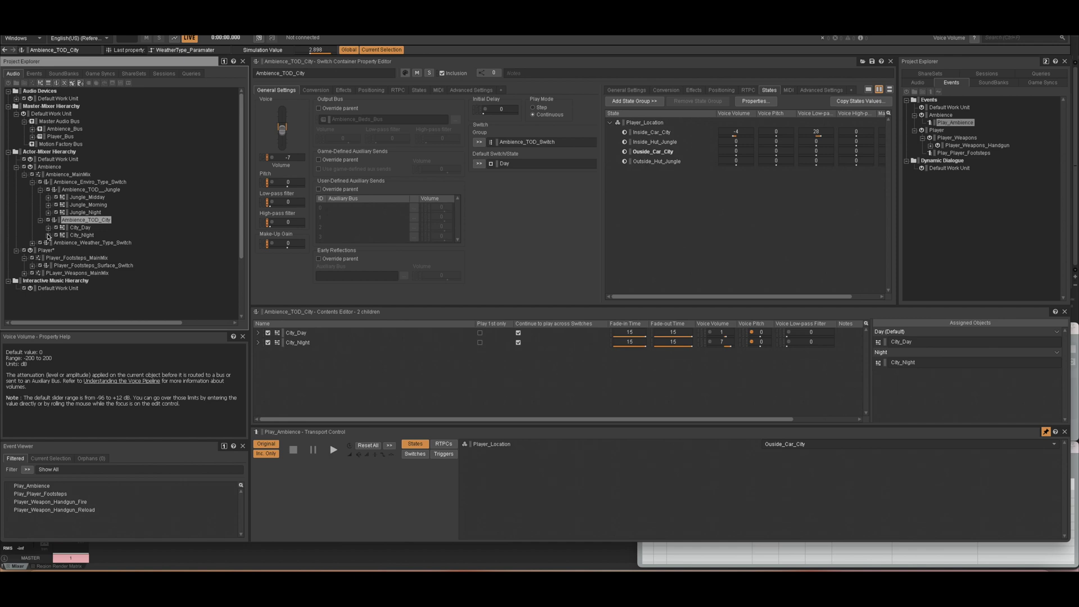
- Inspect the City_Day and City_Night loops, including City_Day's transition settings, and collapse Ambience_Enviro_Type_Switch
click(48, 227)
click(49, 258)
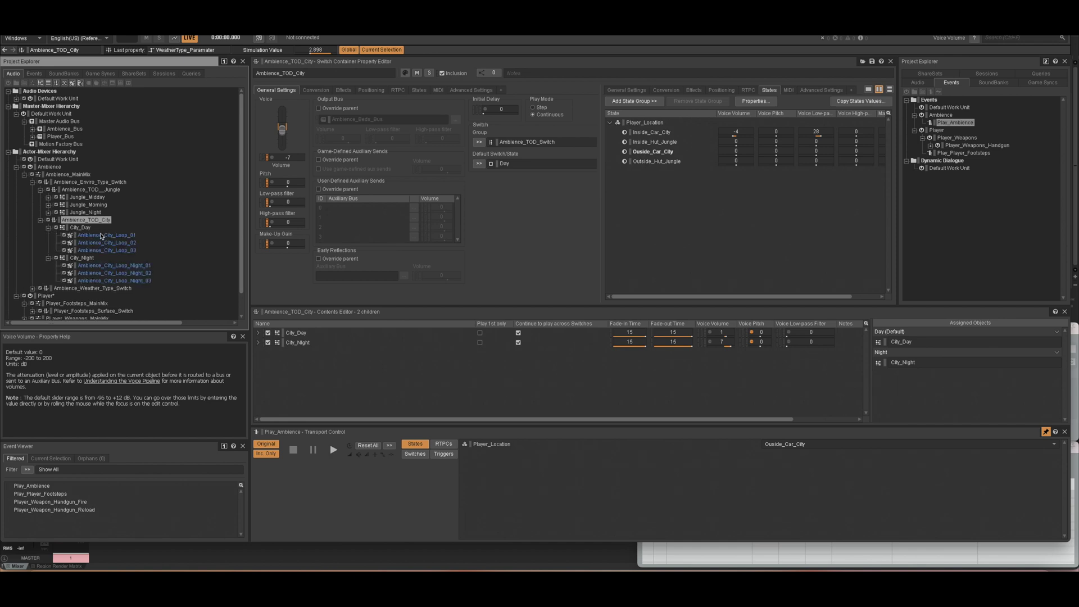
click(80, 228)
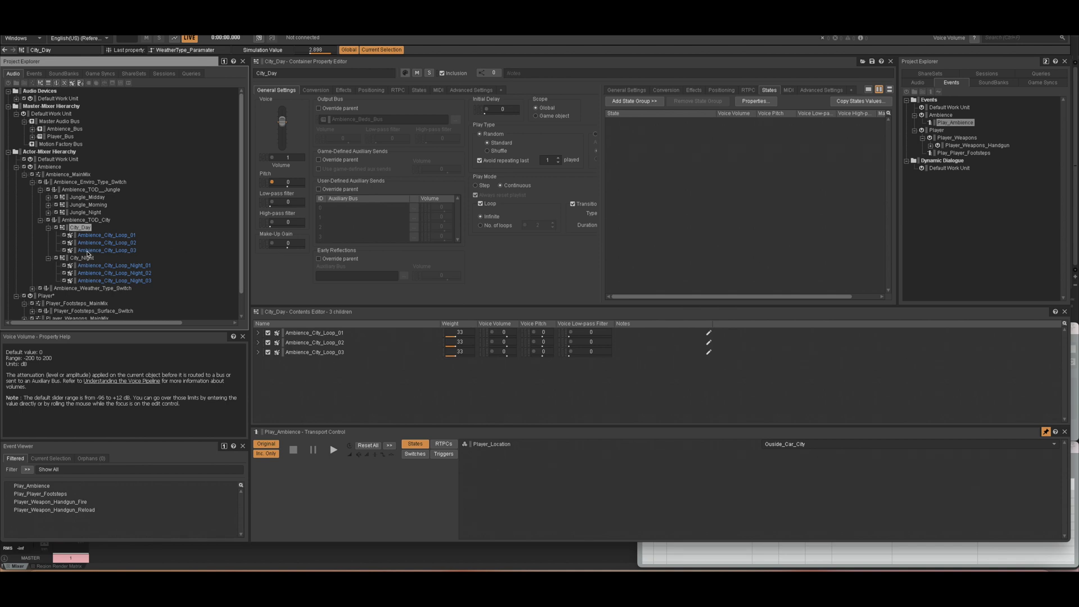
drag(600, 235, 688, 235)
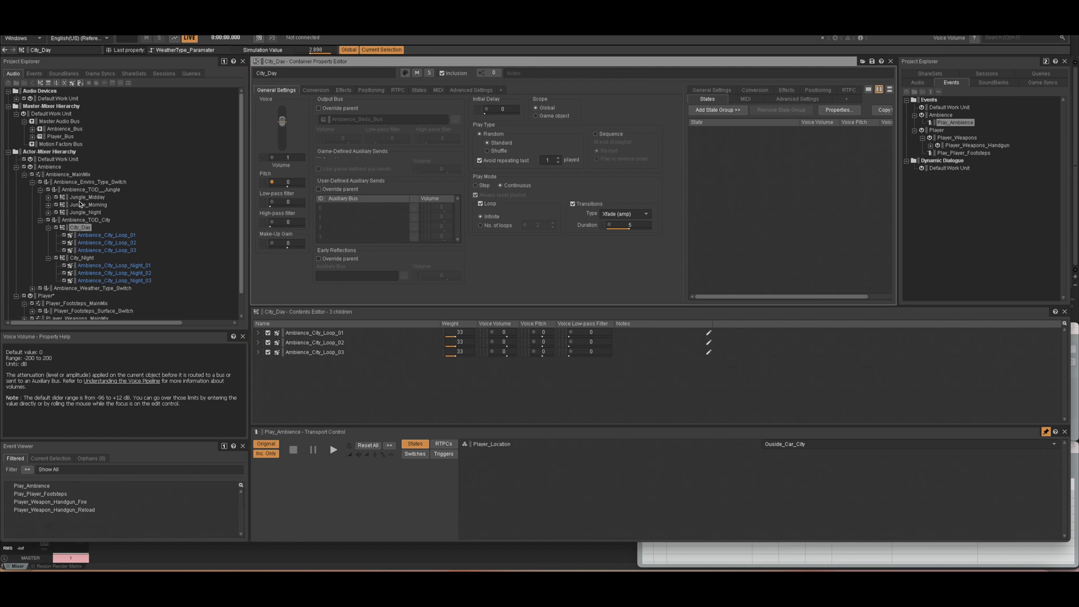
click(32, 182)
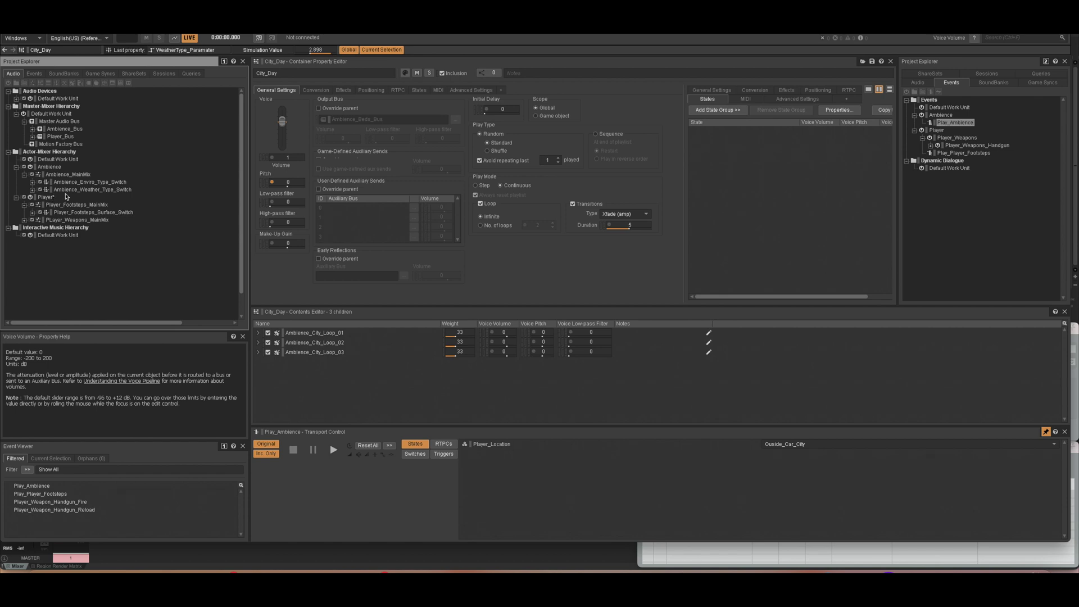
- Review the assigned objects and child containers of Ambience_Weather_Type_Switch
click(68, 191)
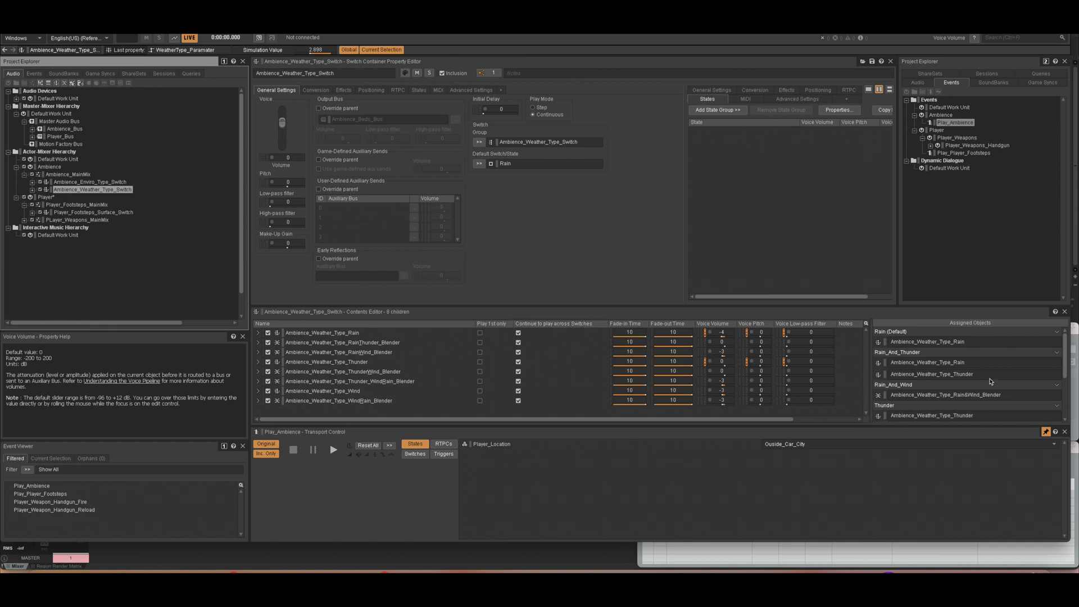
scroll(992, 382, down, 3)
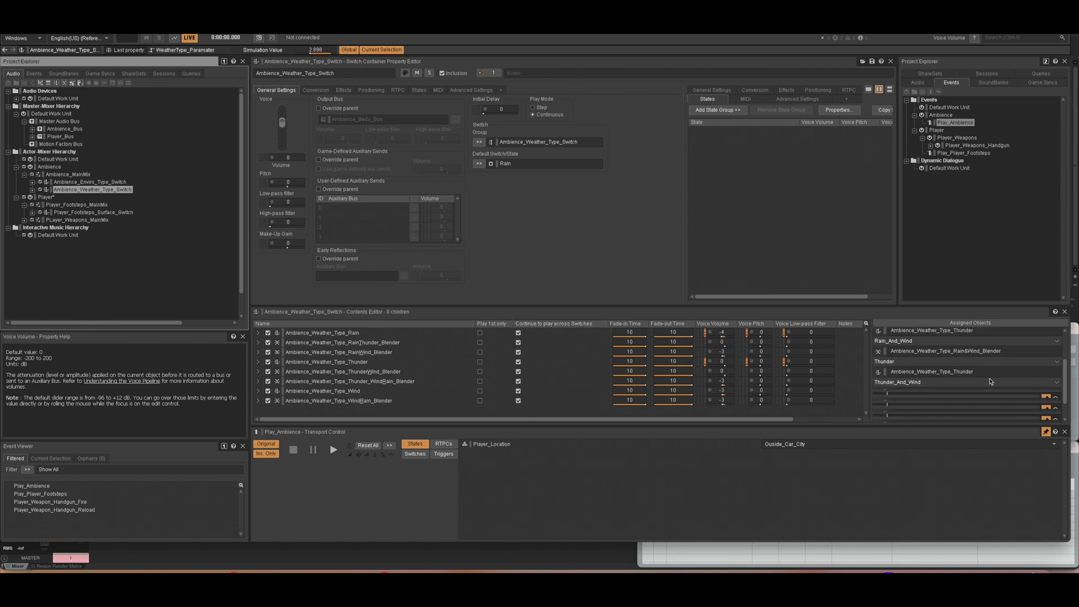
click(32, 189)
click(41, 206)
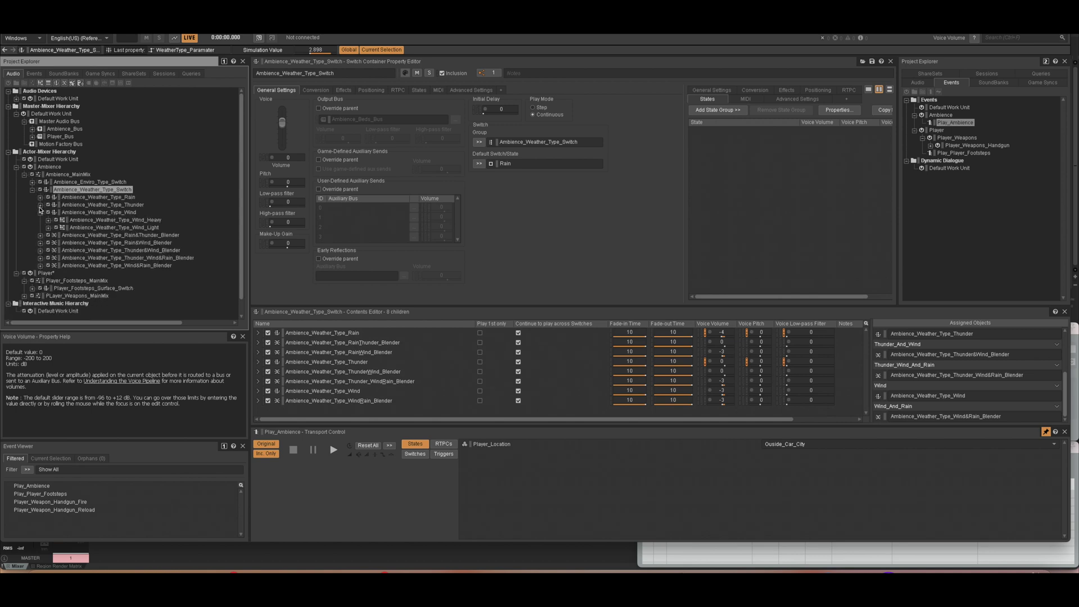
click(40, 212)
- Examine the Ambience_Weather_Type_Rain container with its heavy and light rain loops, and collapse it again
click(78, 198)
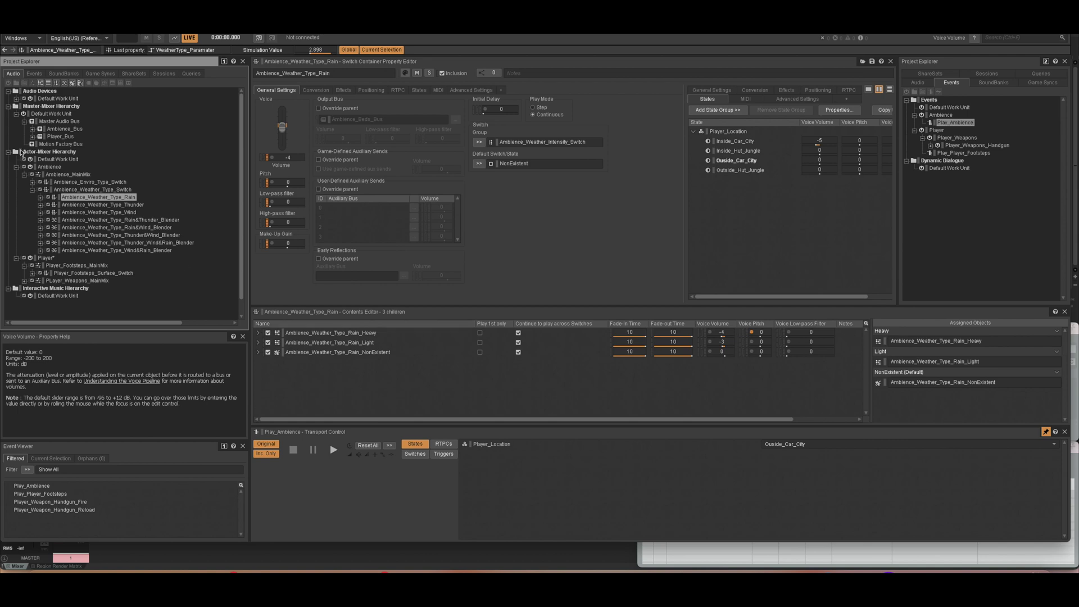
click(40, 198)
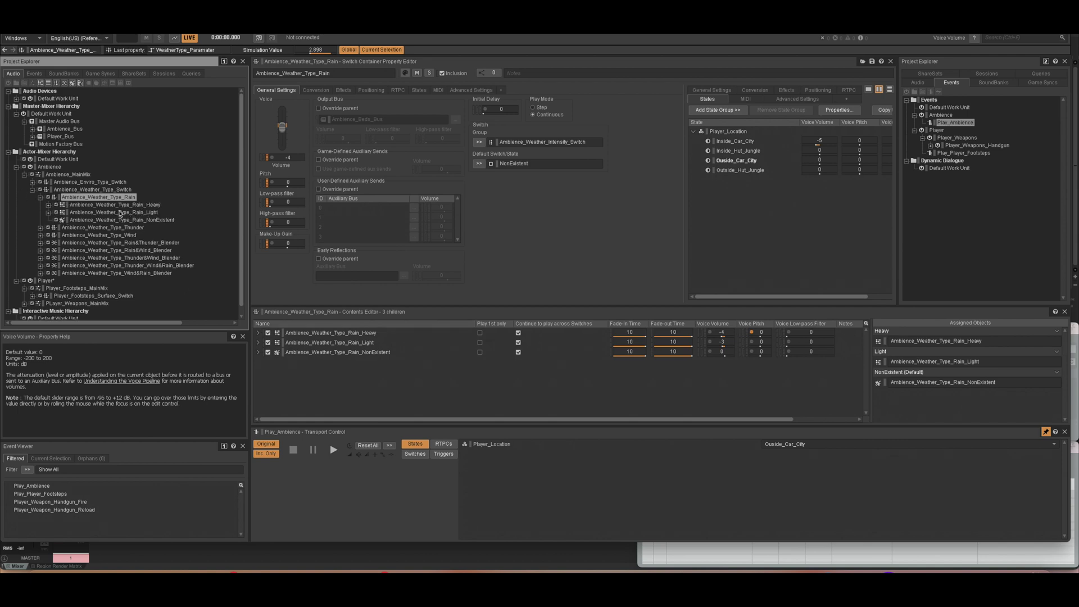
click(49, 214)
click(49, 206)
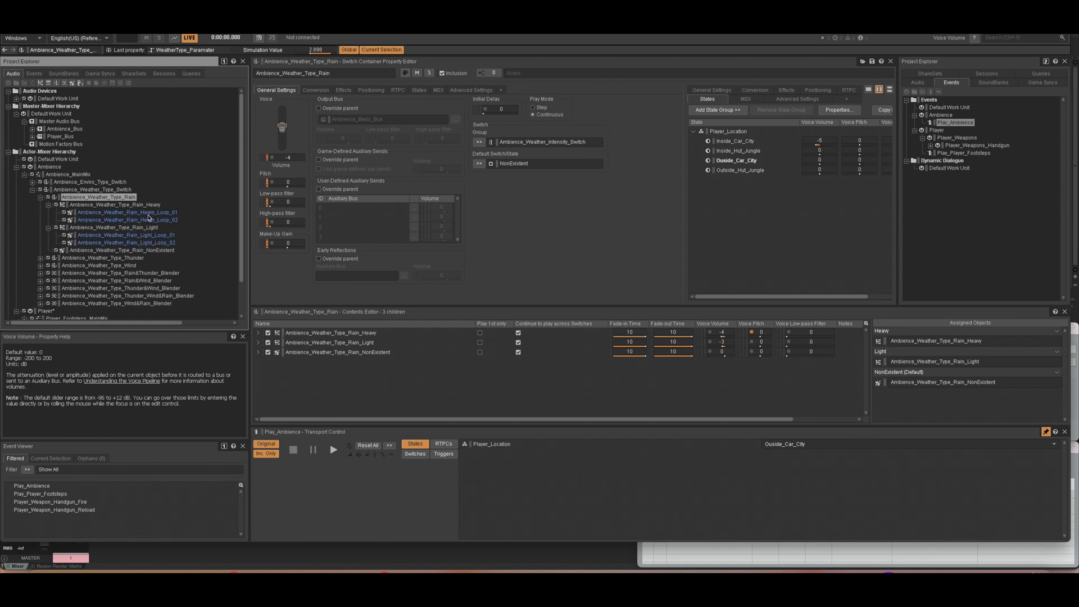
click(40, 199)
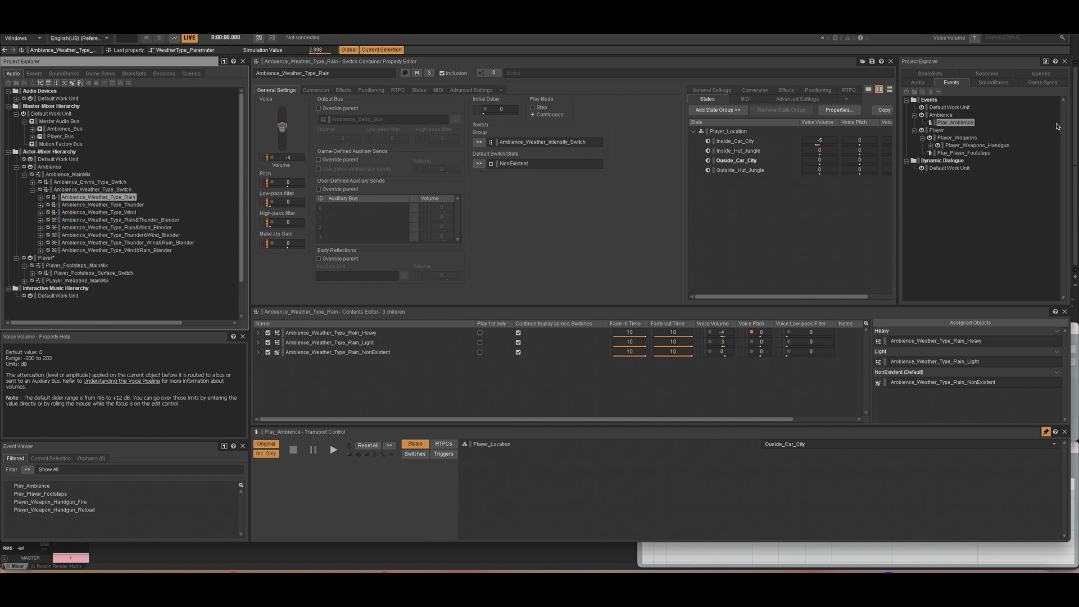
- Review the game parameter curves of the environment, time-of-day, weather intensity and weather type switch groups, and return to the events list
click(1030, 84)
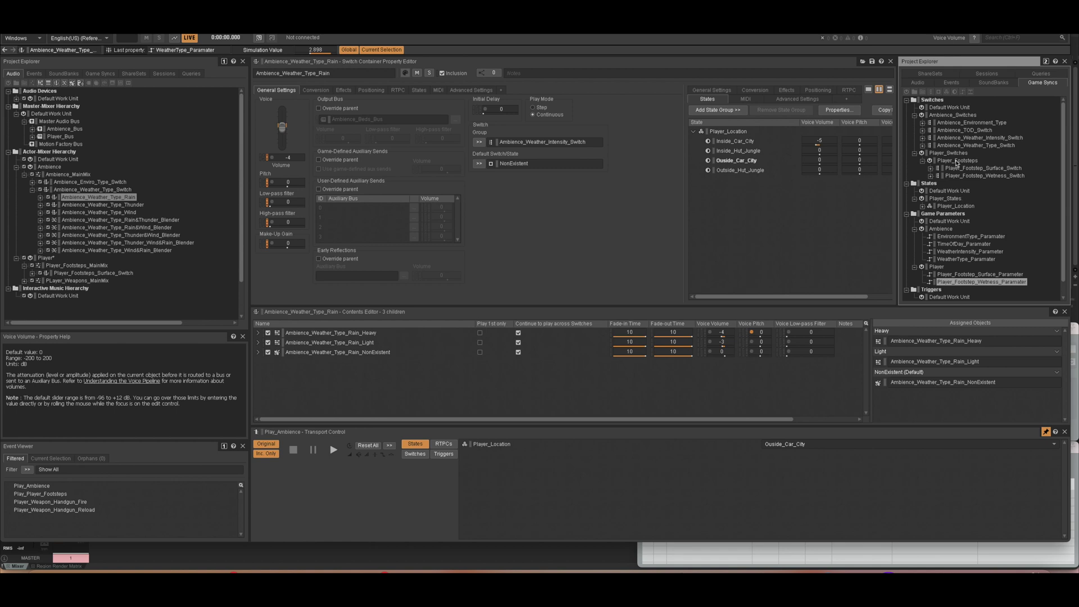
click(978, 124)
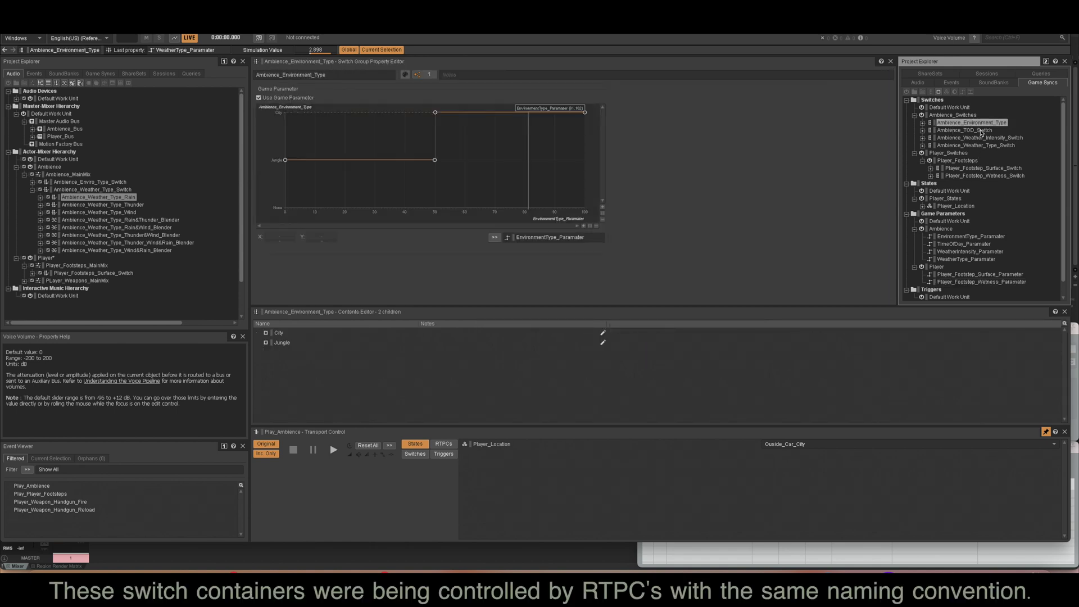
click(977, 132)
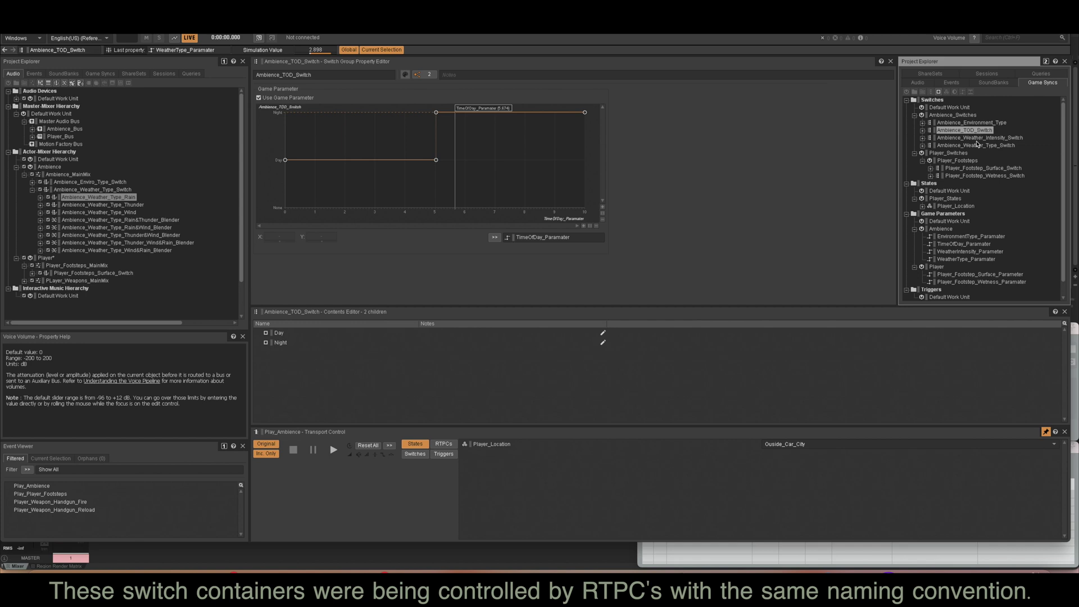
click(978, 139)
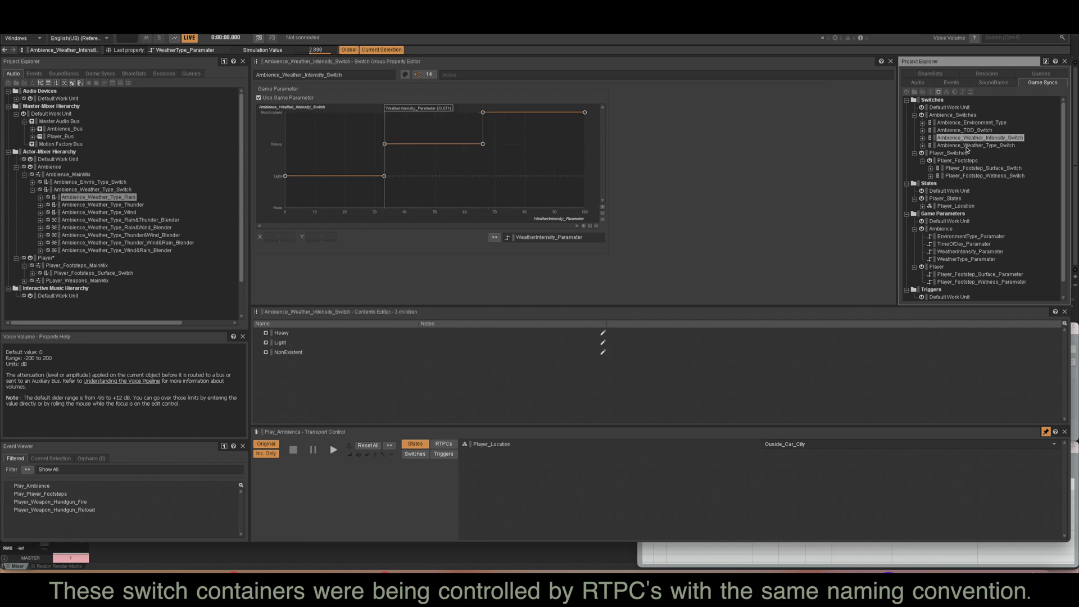
click(968, 147)
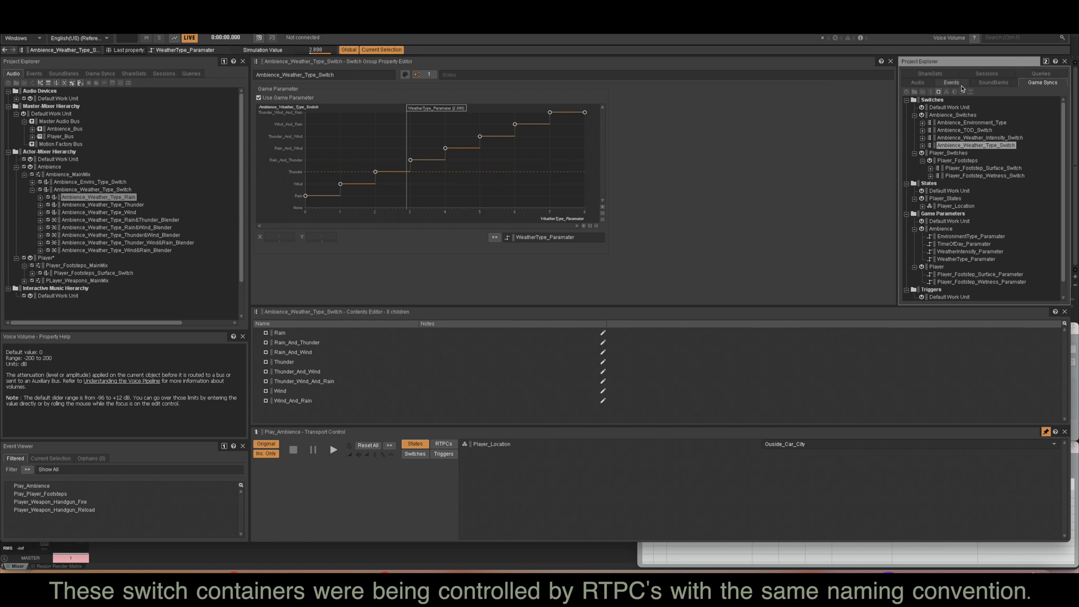
click(962, 88)
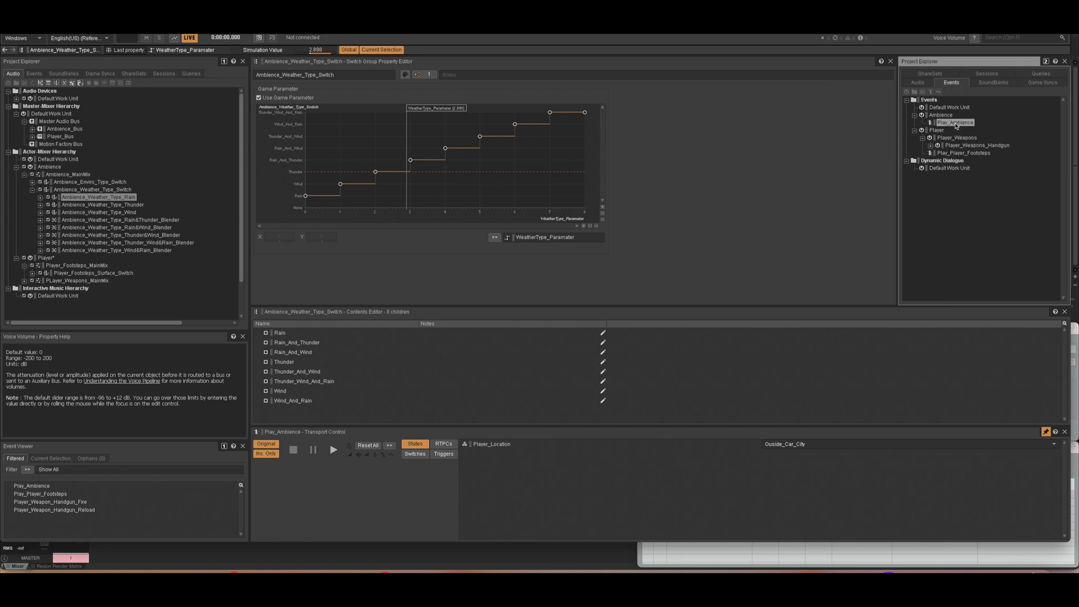
- Switch to the Max event player patch, set Event Play 01's message interval to 1000 ms and trigger Event Play 01 and 02
click(766, 569)
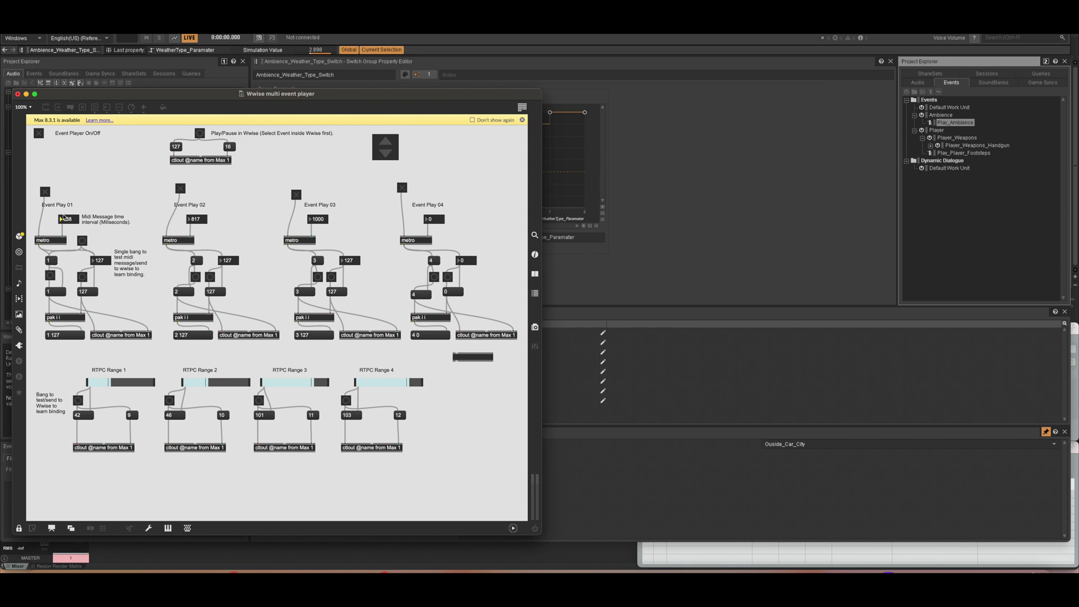
text(1)
key(Return)
click(45, 192)
click(180, 189)
- Lower the RTPC range sliders in the patch to 38 for Range 1, 23 for Range 2 and 25 for Range 3
drag(115, 387, 107, 386)
drag(103, 383, 108, 383)
drag(191, 383, 195, 383)
click(279, 383)
drag(282, 383, 281, 383)
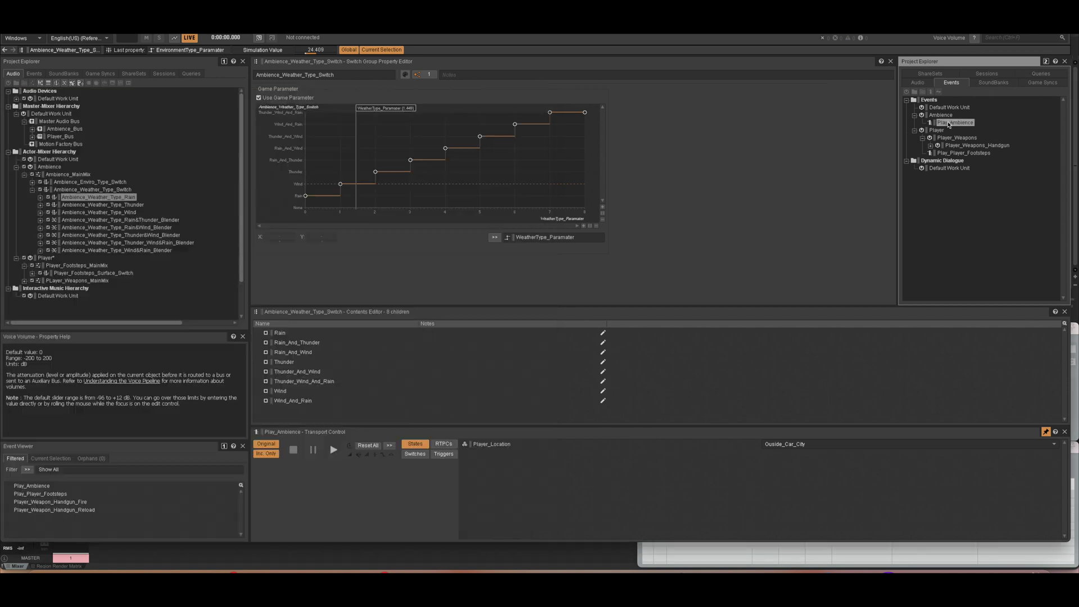
- Start playback of the Play_Ambience event in Wwise and return to the Max patch
click(949, 124)
key(space)
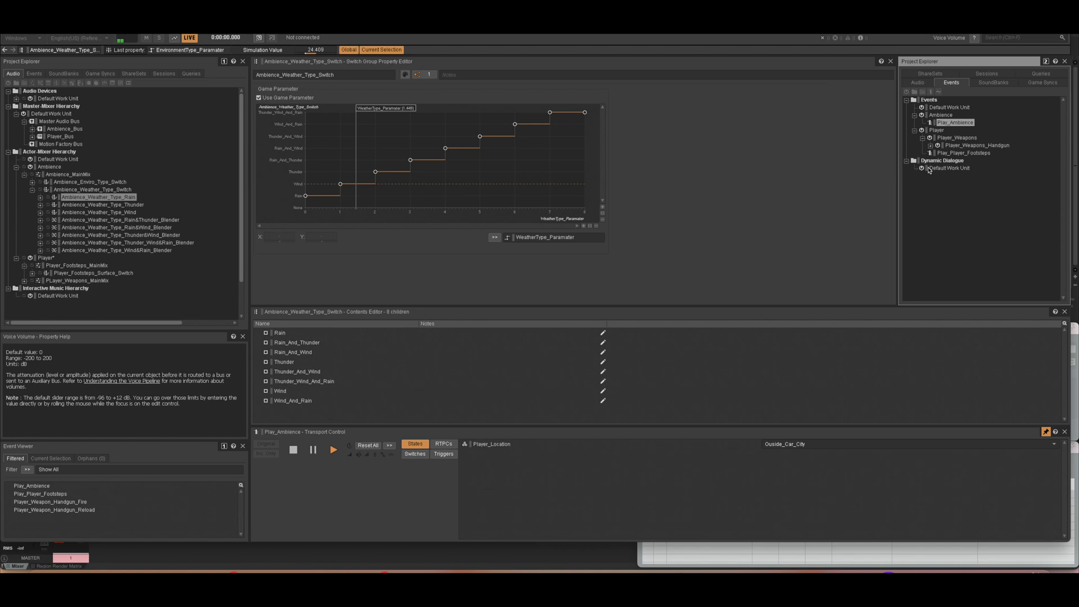
key(super+Tab)
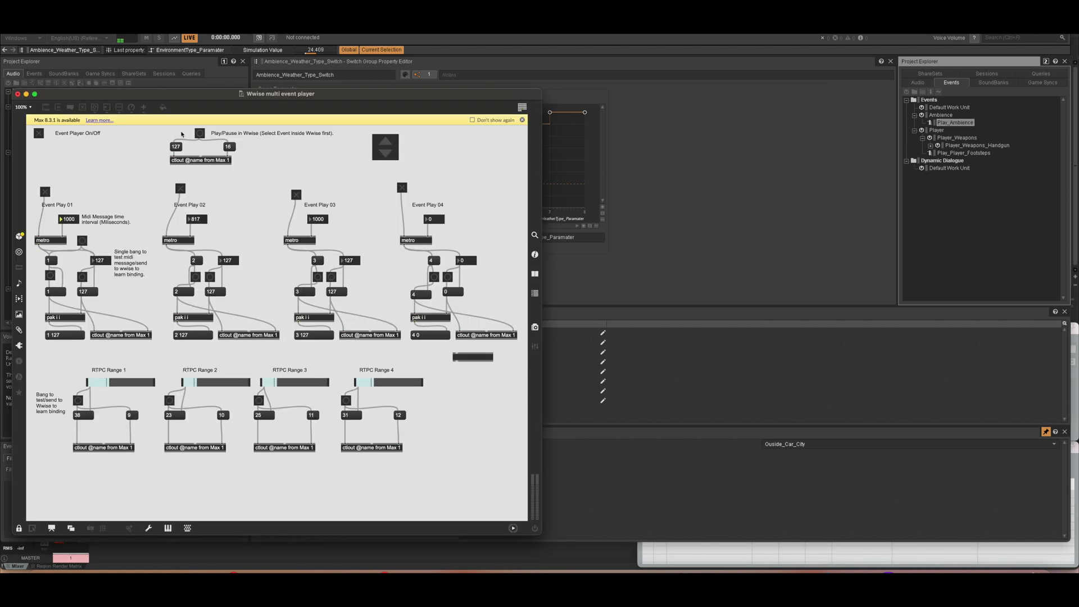
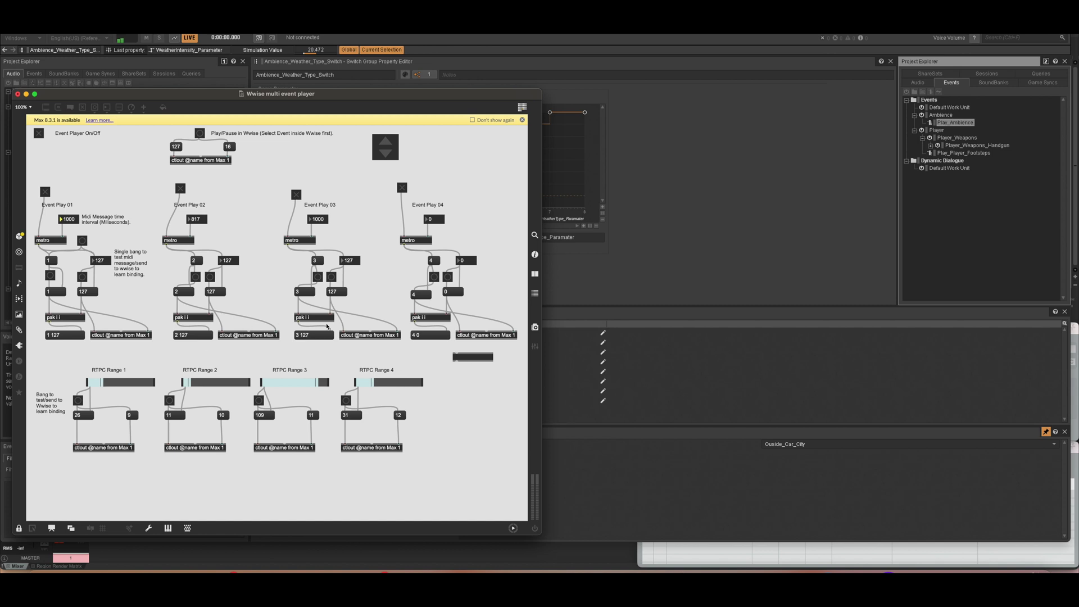
- Run Event Play 01 in the patch, change its message interval to 702 ms and stop it
click(45, 192)
drag(67, 219, 70, 223)
drag(68, 219, 68, 222)
click(45, 191)
- Raise RTPC Range 4 to 111 and Range 2 to 119, and move the patch window down to uncover the parameter graph
drag(374, 383, 408, 382)
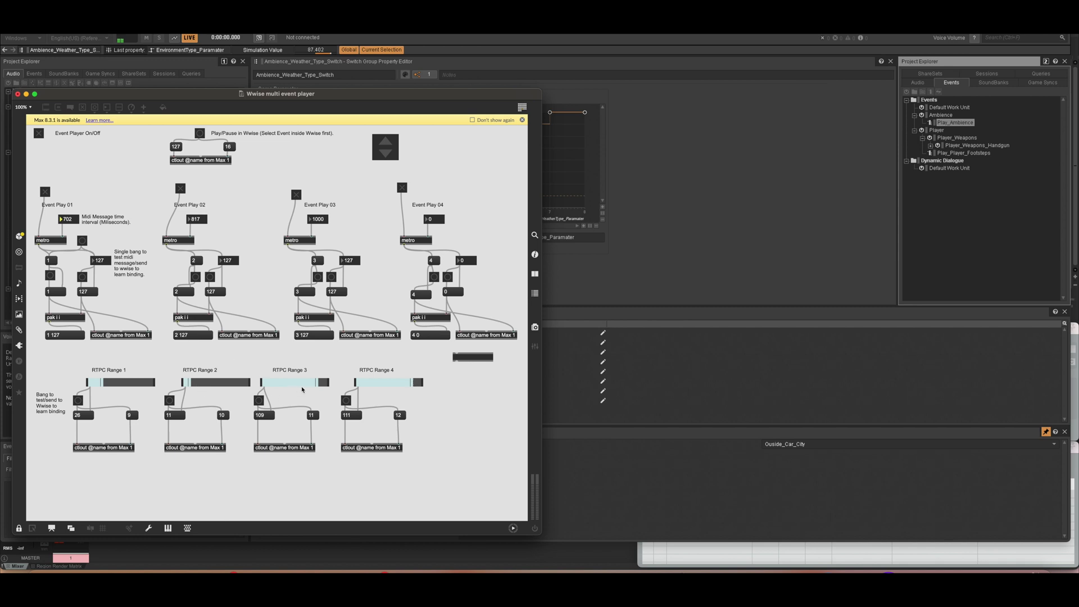
drag(197, 382, 246, 388)
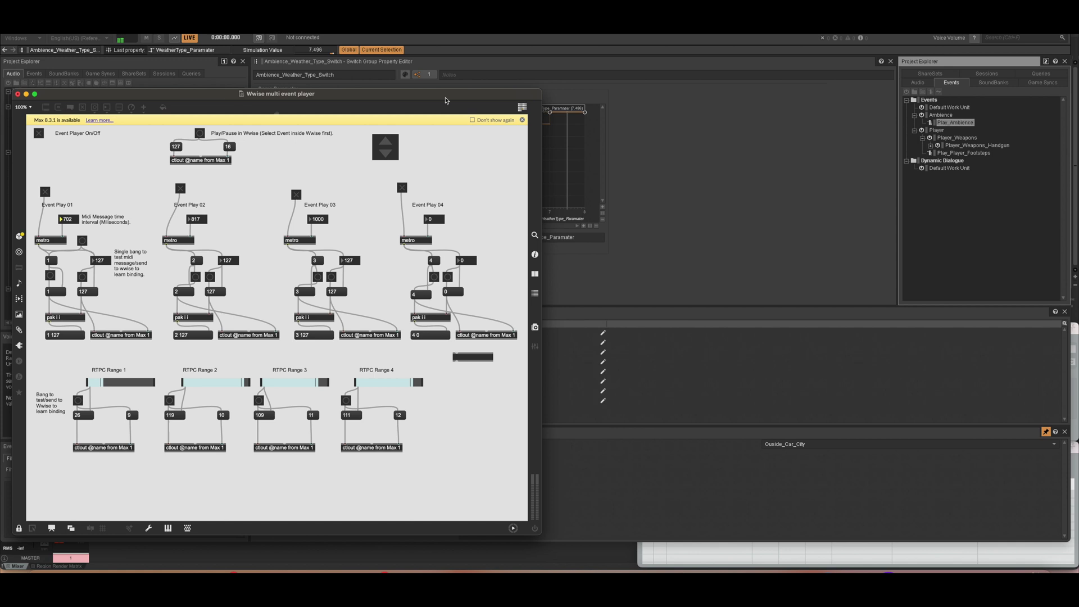
drag(452, 89, 459, 223)
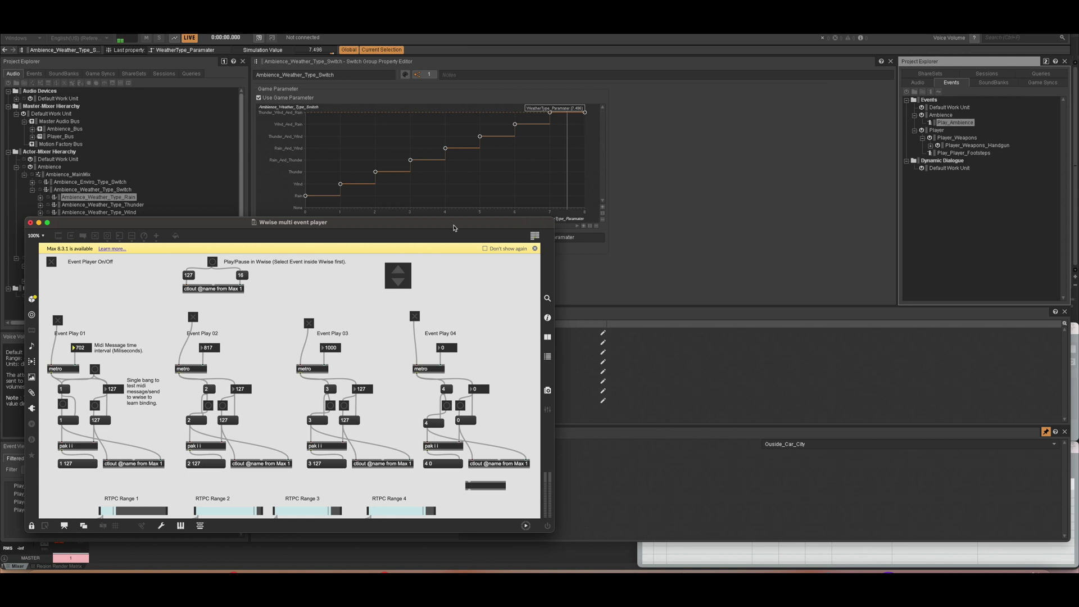
- Switch to Wwise and change the Player_Location state to Inside_Car_City, then return it to Ouside_Car_City
click(685, 268)
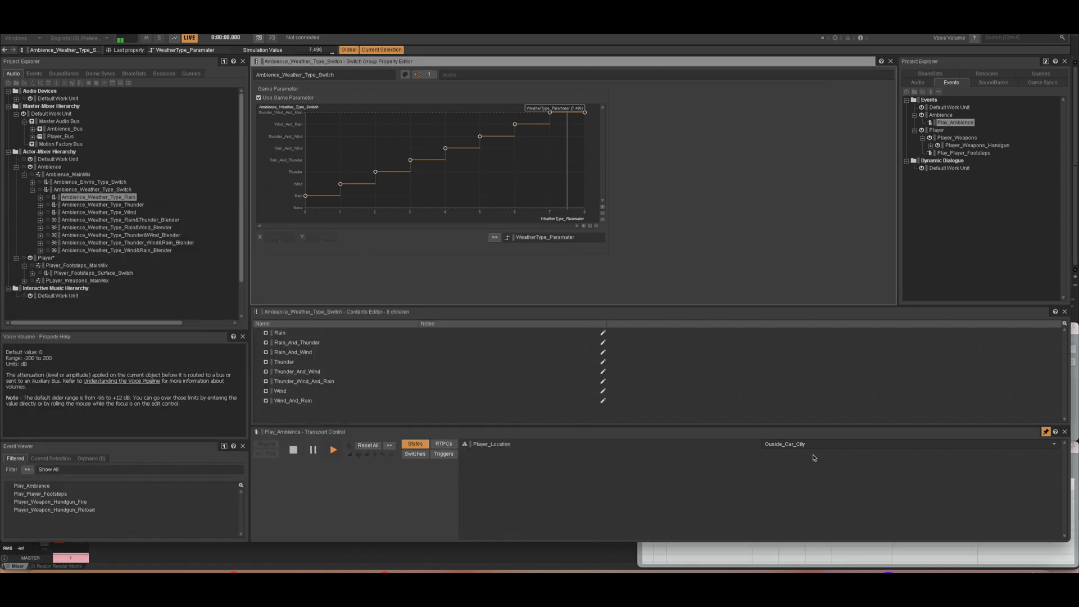
click(812, 448)
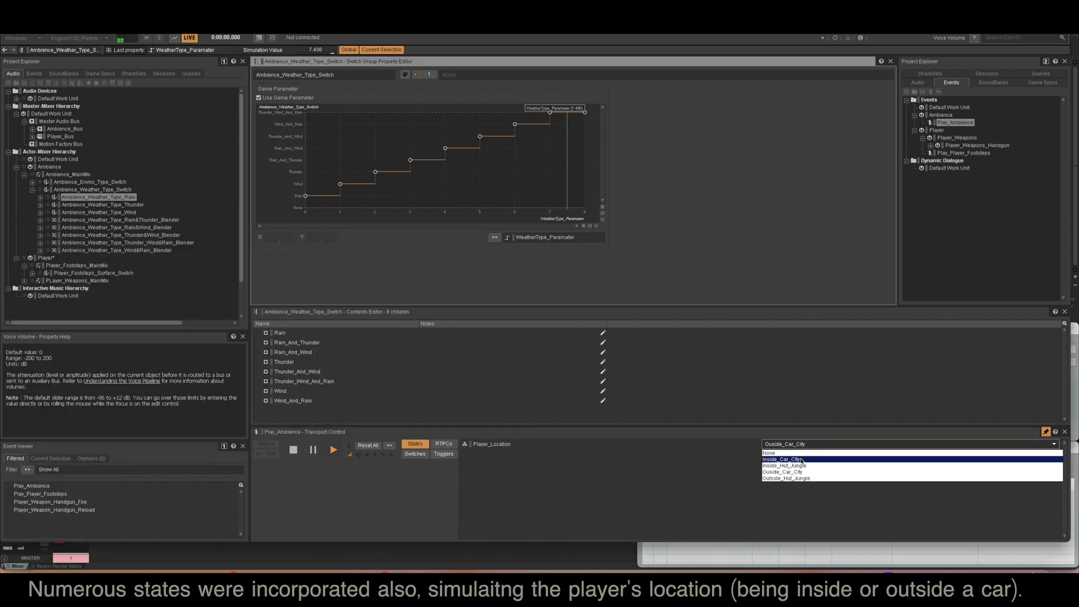
click(802, 461)
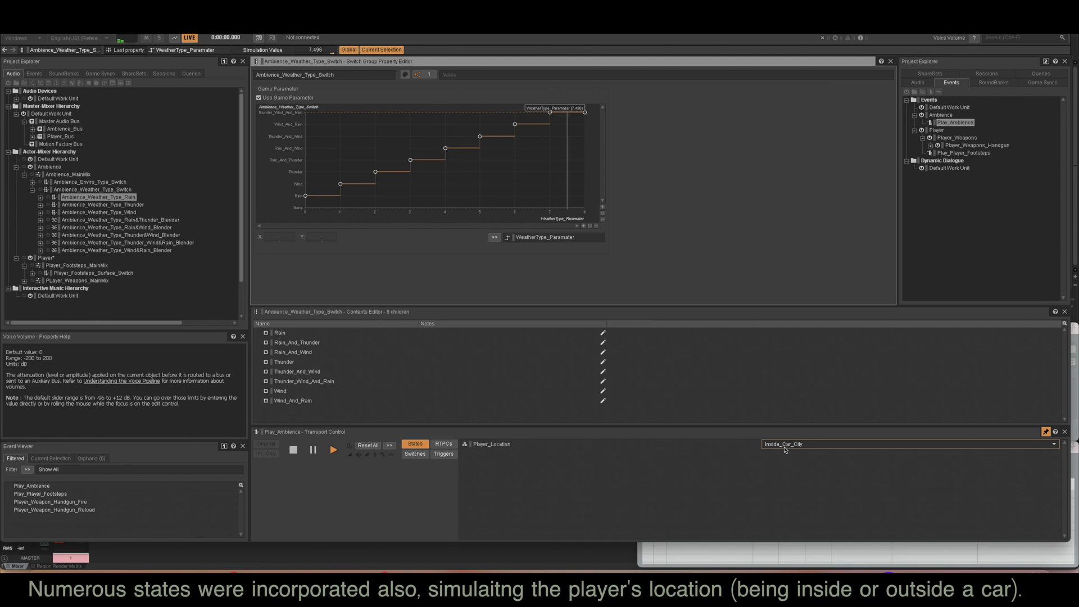
click(786, 448)
click(784, 473)
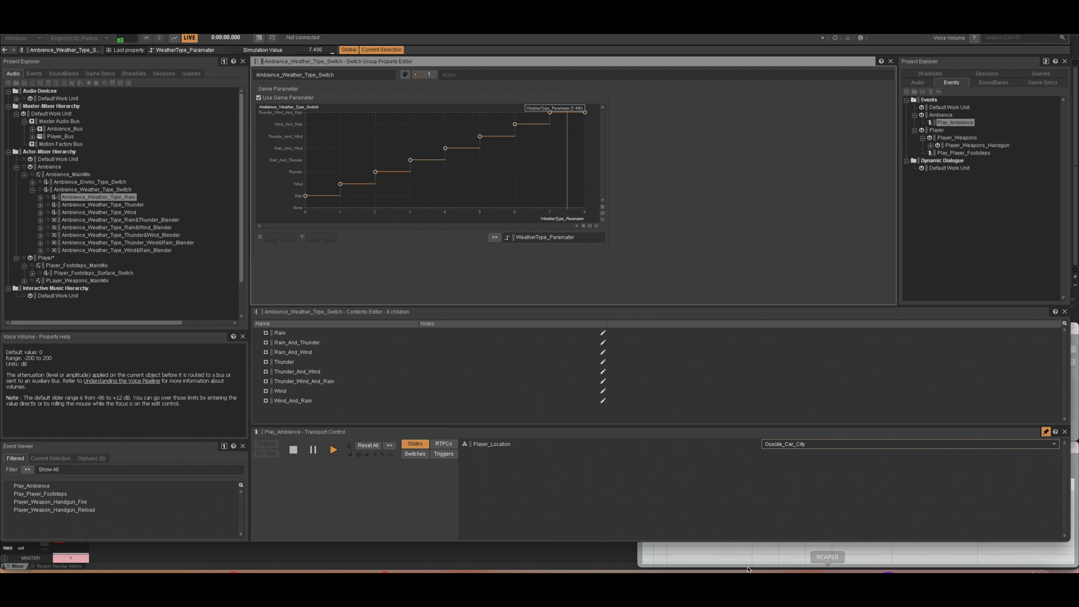
- Switch to the Max patch and toggle Event Play 01, 02 and 03 on and off over the ambience
click(768, 569)
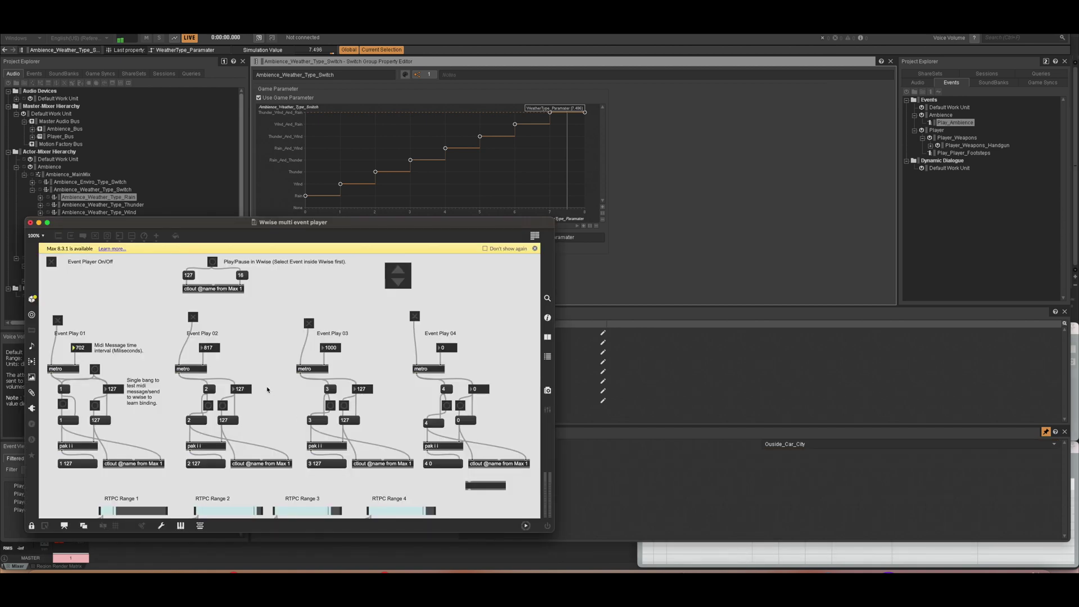
click(193, 318)
click(308, 323)
click(192, 318)
click(58, 320)
click(192, 318)
click(193, 317)
click(309, 325)
click(192, 318)
click(59, 321)
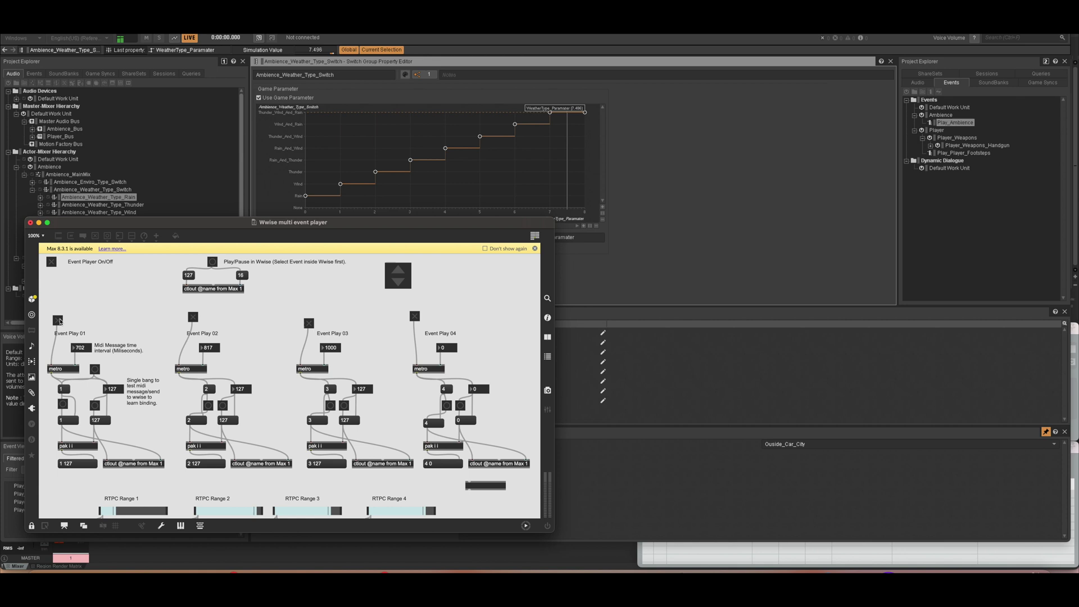
- Pause the Wwise ambience playback from the Max patch and bring Wwise to the front
click(214, 263)
click(682, 246)
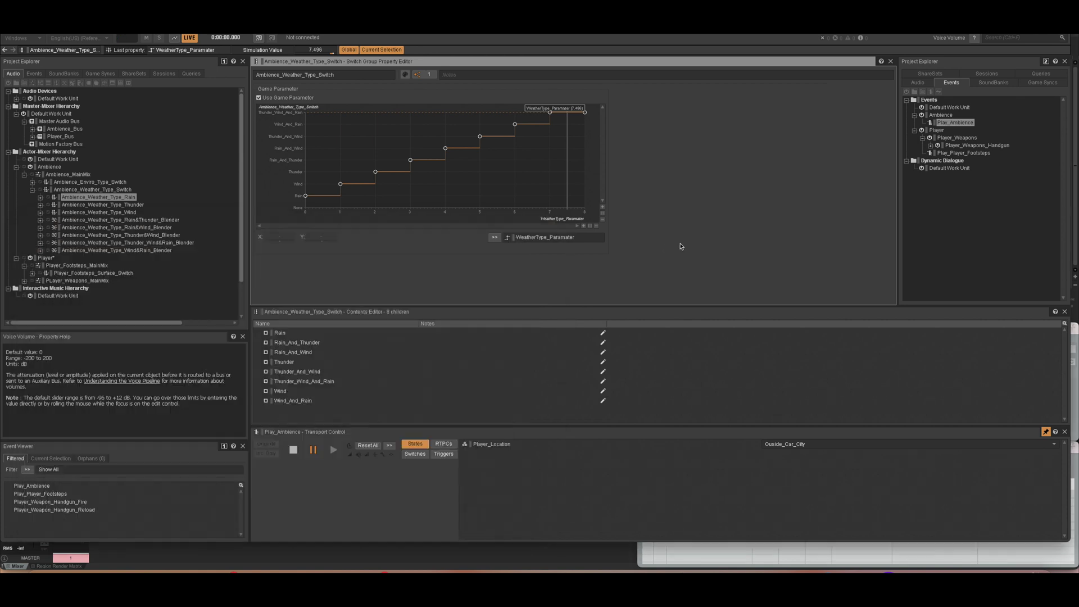